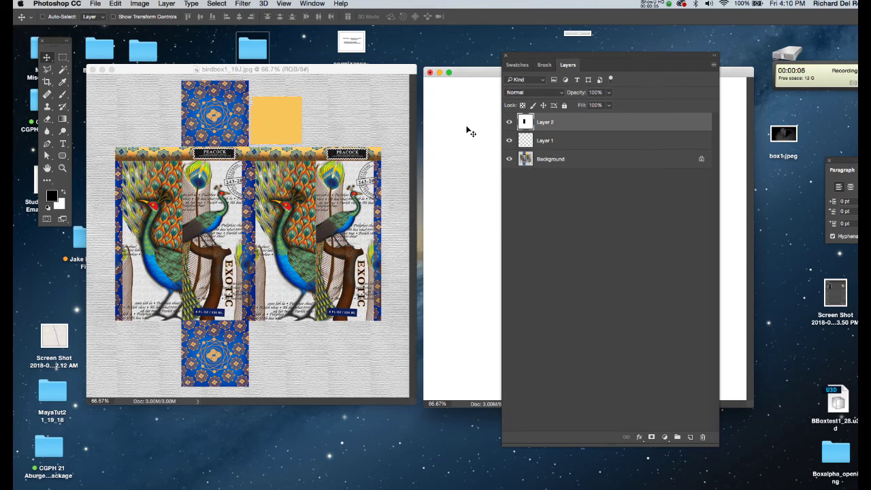
Step: Bring the birdbox copy with the black rectangle to the front and move the Layers panel aside
{"action": "left_click", "coordinate": [378, 71]}
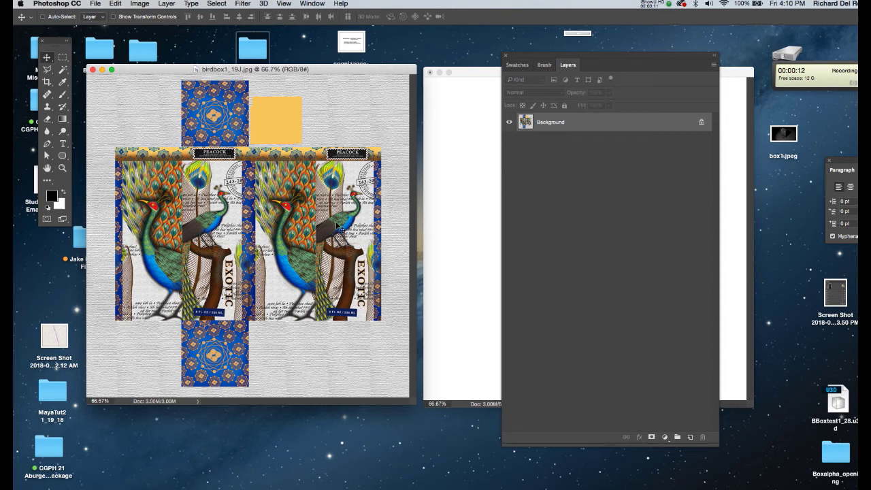
{"action": "left_click", "coordinate": [485, 74]}
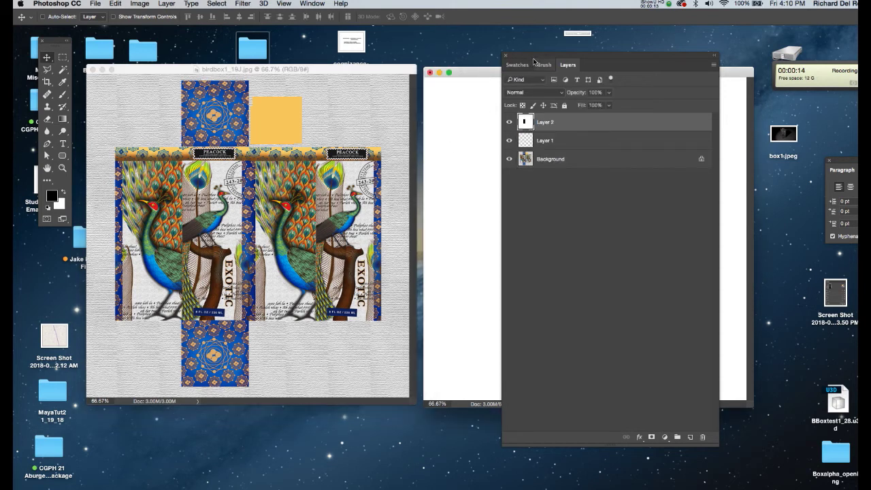
{"action": "left_click_drag", "start_coordinate": [537, 63], "coordinate": [635, 305]}
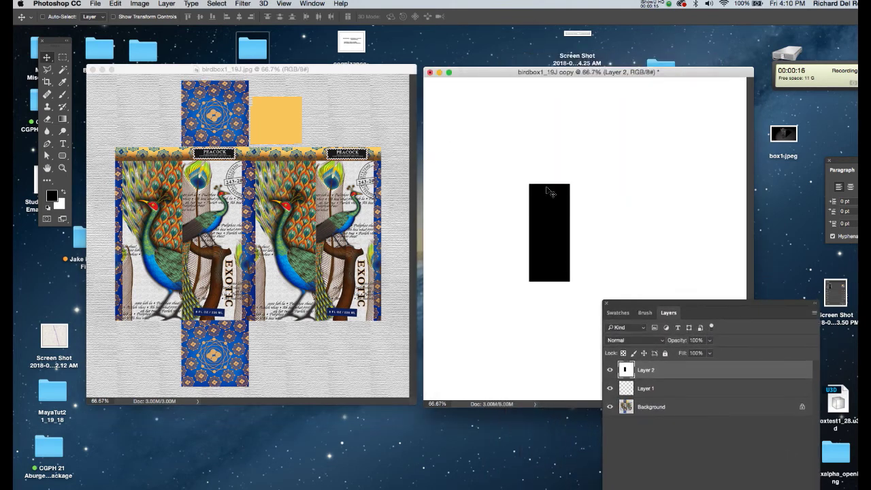
{"action": "left_click_drag", "start_coordinate": [589, 72], "coordinate": [582, 66]}
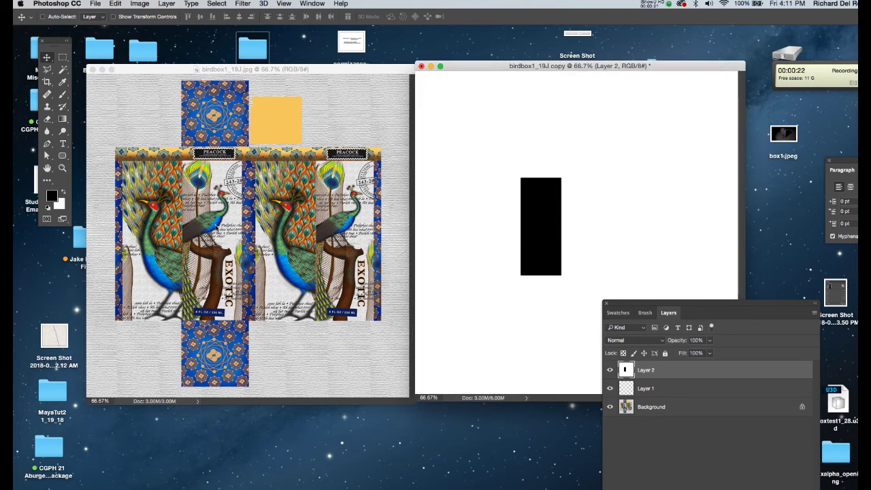
Step: Align Layer 2's black rectangle over the peacock template at 50% opacity, then restore it to 100%
{"action": "left_click_drag", "start_coordinate": [679, 305], "coordinate": [684, 96]}
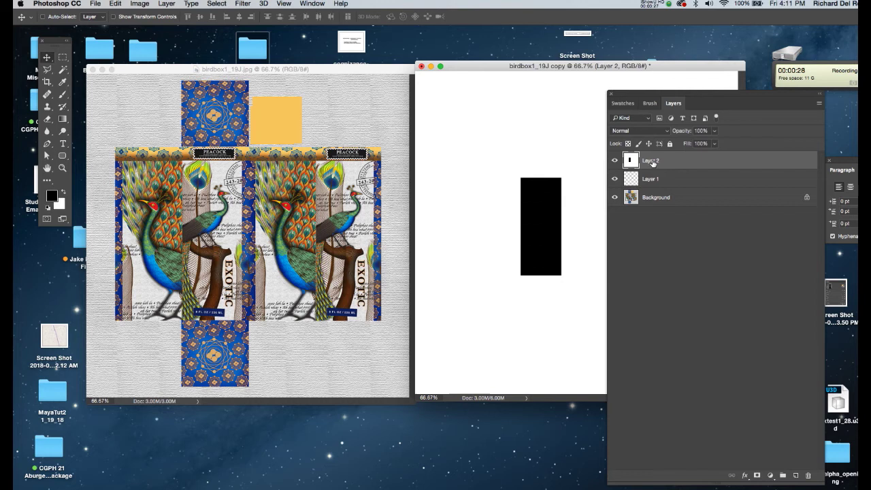
{"action": "key", "text": "5"}
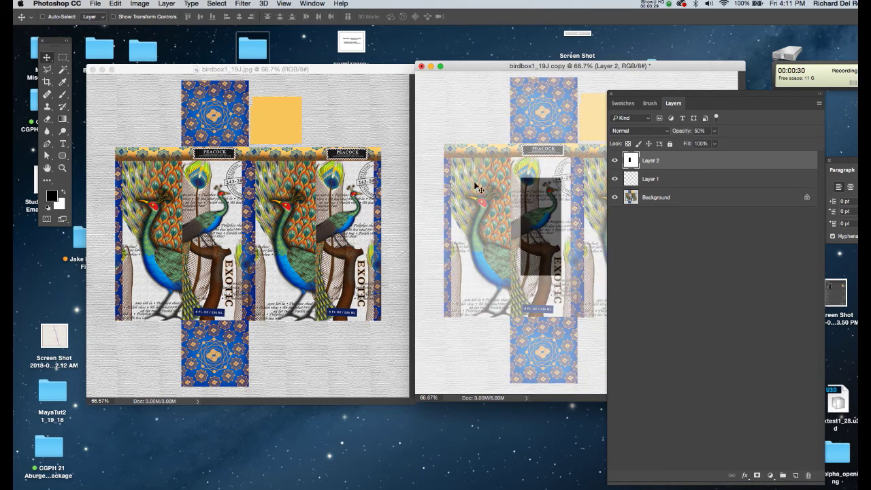
{"action": "left_click_drag", "start_coordinate": [591, 66], "coordinate": [437, 66]}
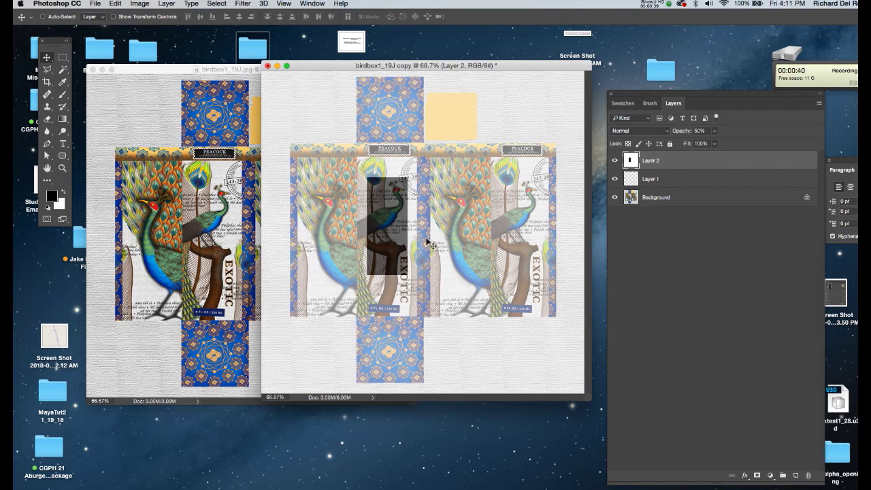
{"action": "left_click", "coordinate": [714, 135]}
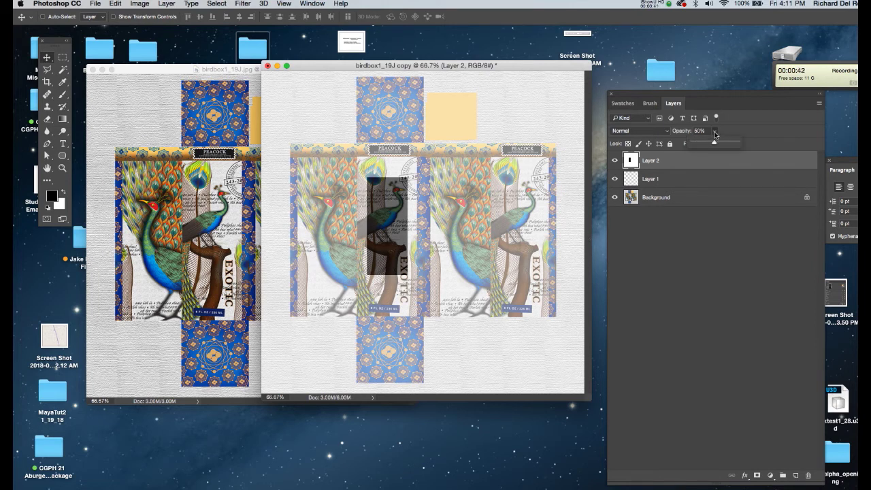
{"action": "left_click_drag", "start_coordinate": [735, 144], "coordinate": [754, 146]}
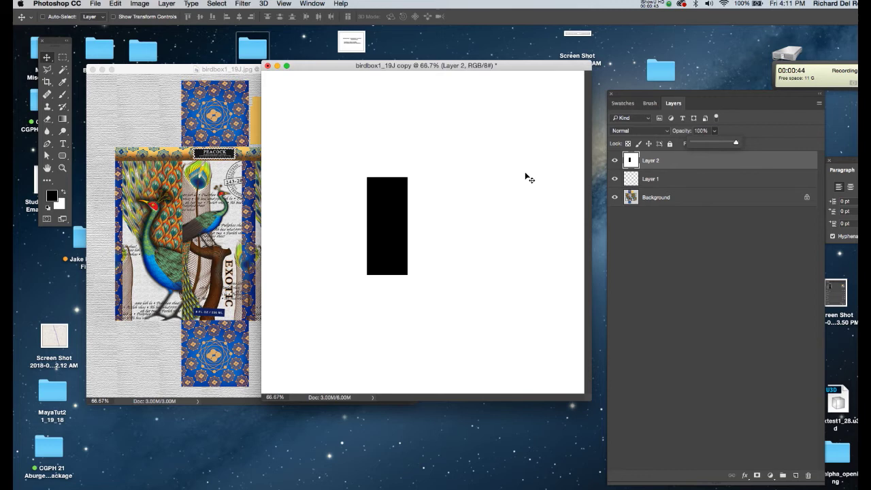
Step: Save the mask as a JPEG, renaming the file to birdbox_alpha
{"action": "key", "text": "super+s"}
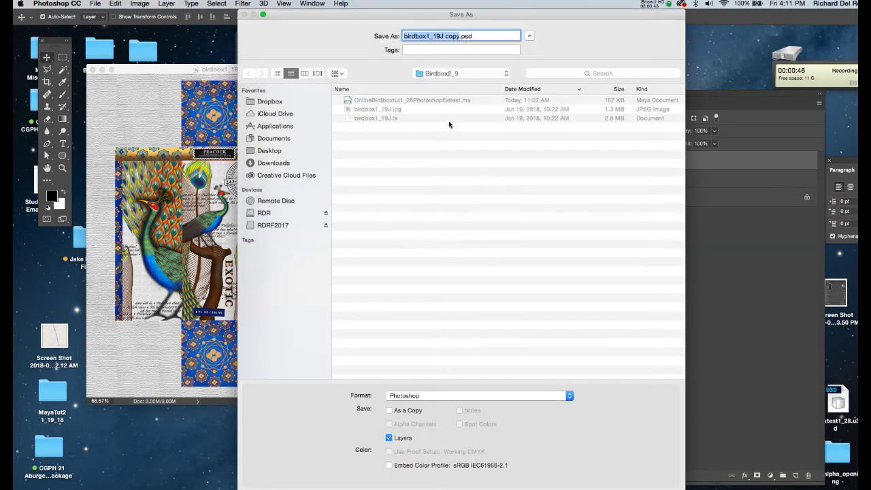
{"action": "left_click", "coordinate": [473, 395]}
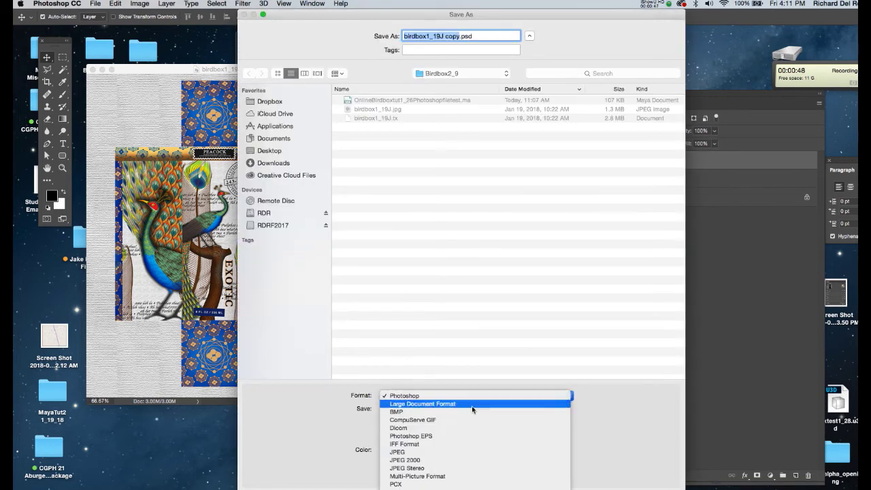
{"action": "left_click", "coordinate": [472, 453]}
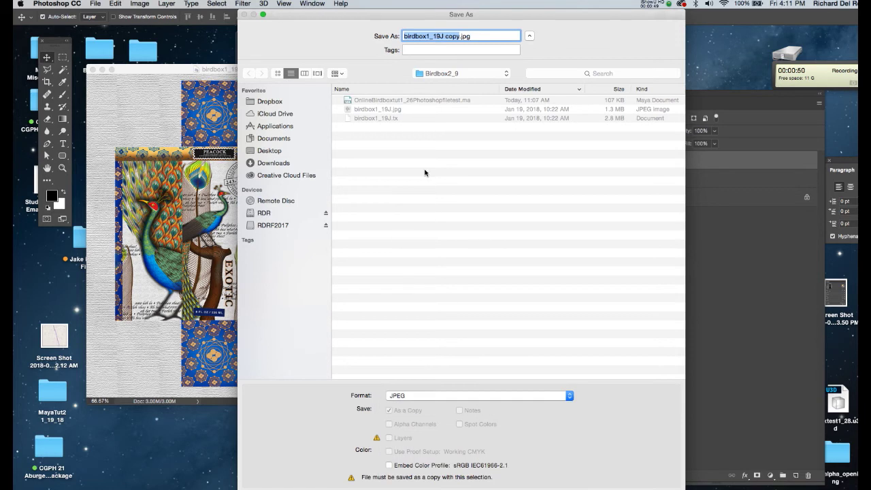
{"action": "left_click_drag", "start_coordinate": [461, 36], "coordinate": [423, 35]}
{"action": "type", "text": "_alpha"}
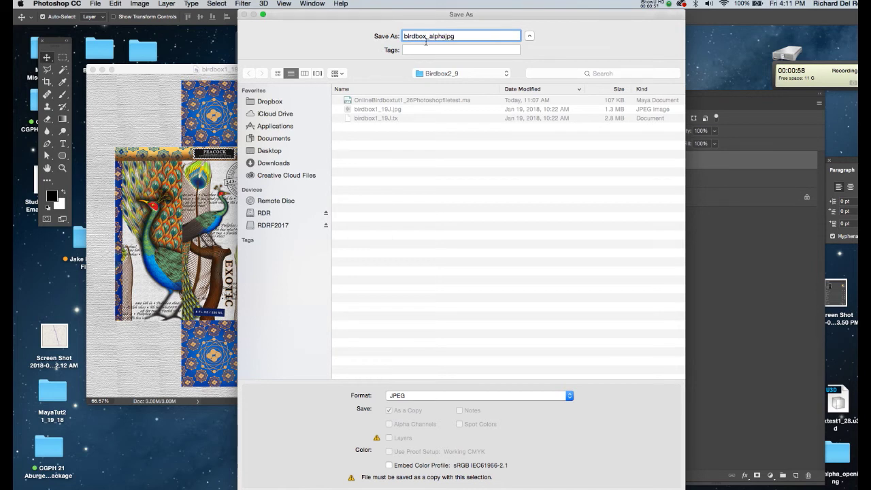
Step: Save birdbox_alpha.jpg at JPEG quality 12 (Maximum) and close the Layers panel
{"action": "key", "text": "Return"}
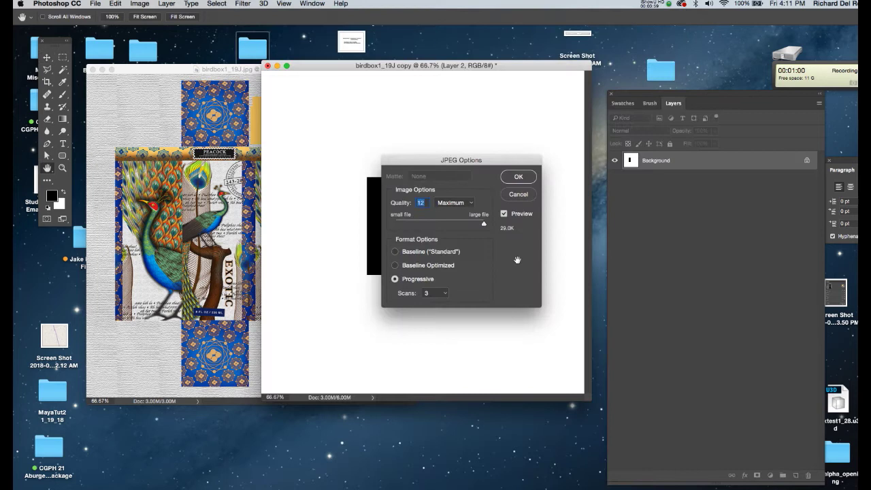
{"action": "left_click", "coordinate": [520, 178]}
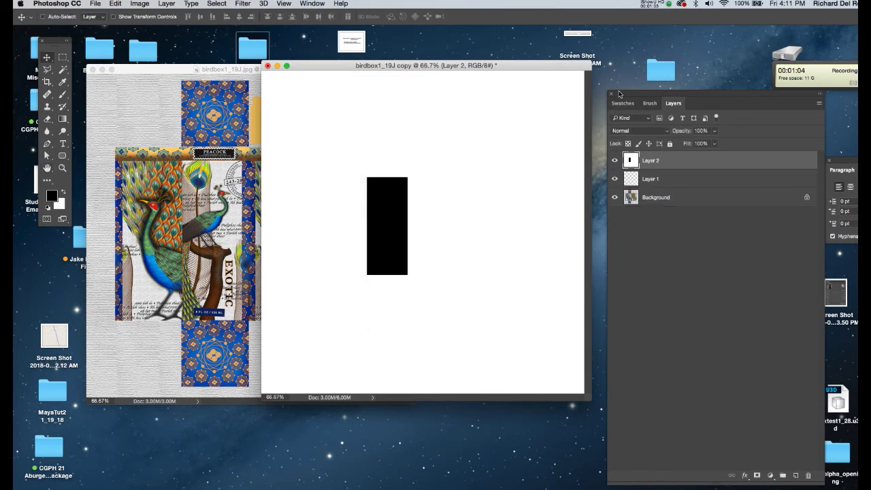
{"action": "left_click", "coordinate": [612, 96]}
Step: Switch to Maya and open the Material Attributes of pCube1's birdbox aiStandardSurface material
{"action": "mouse_move", "coordinate": [543, 487]}
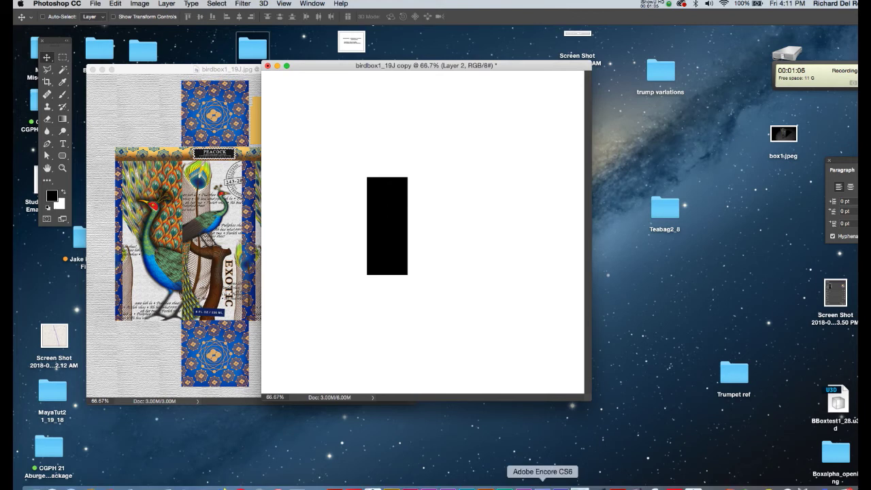
{"action": "left_click", "coordinate": [579, 487]}
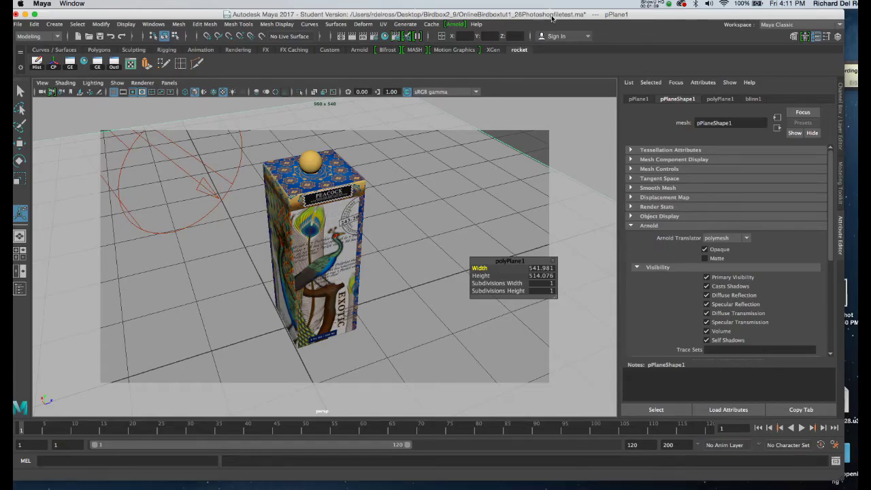
{"action": "left_click", "coordinate": [337, 188]}
{"action": "key", "text": "ctrl+b"}
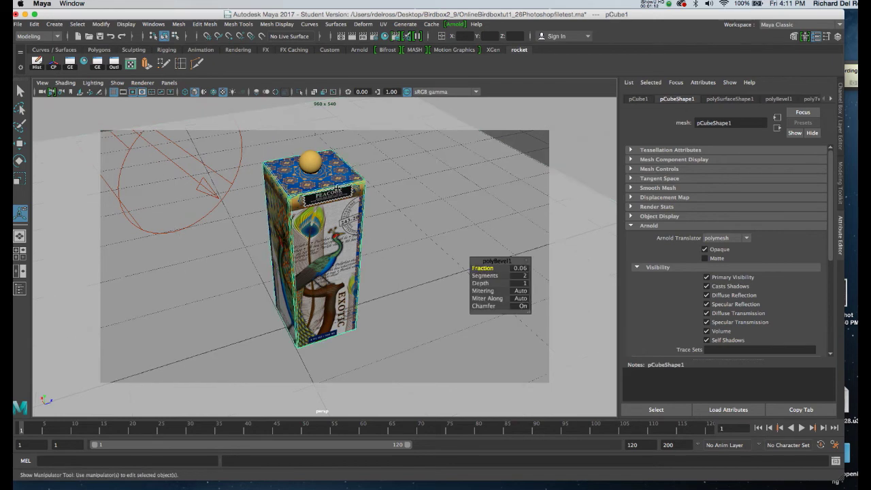
{"action": "right_click", "coordinate": [334, 194]}
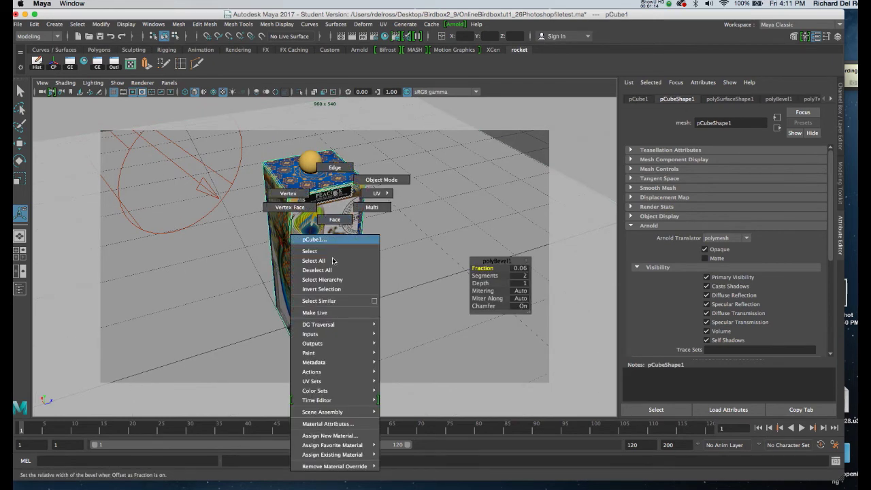
{"action": "left_click", "coordinate": [333, 423]}
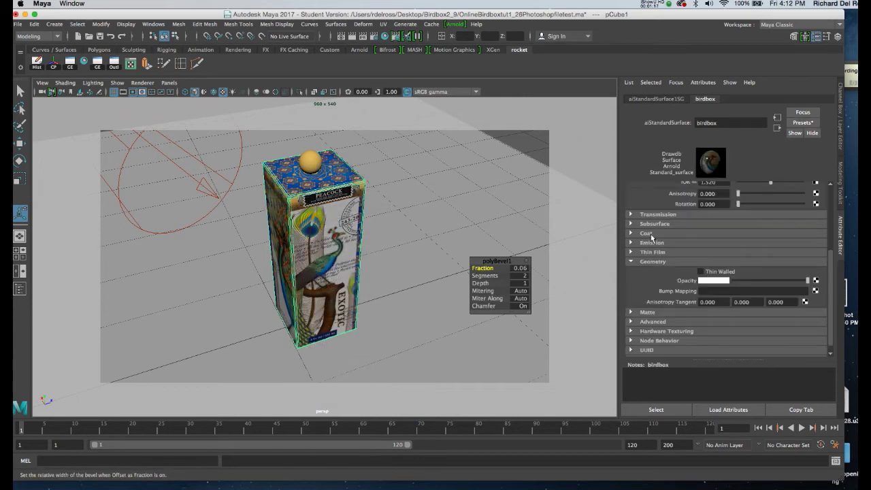
{"action": "left_click_drag", "start_coordinate": [830, 273], "coordinate": [817, 295]}
Step: Connect a new File texture (file2) to the birdbox material's Opacity in the Geometry section
{"action": "left_click", "coordinate": [630, 253]}
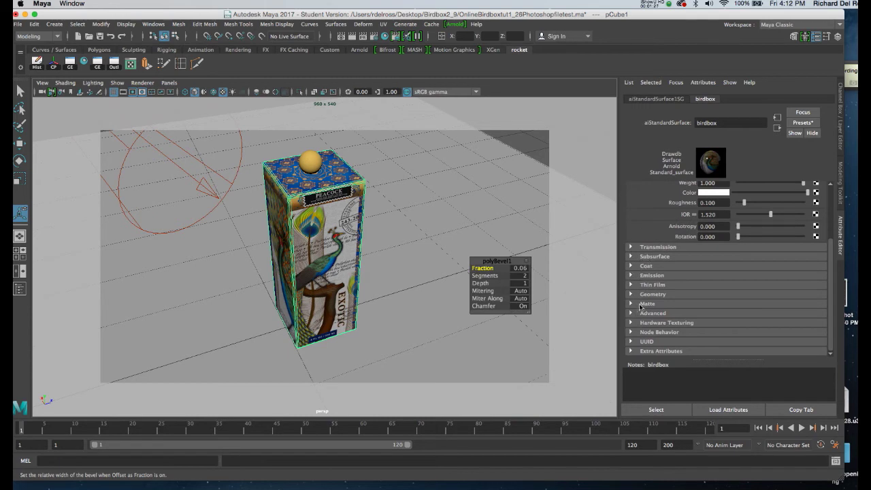
{"action": "left_click", "coordinate": [632, 294]}
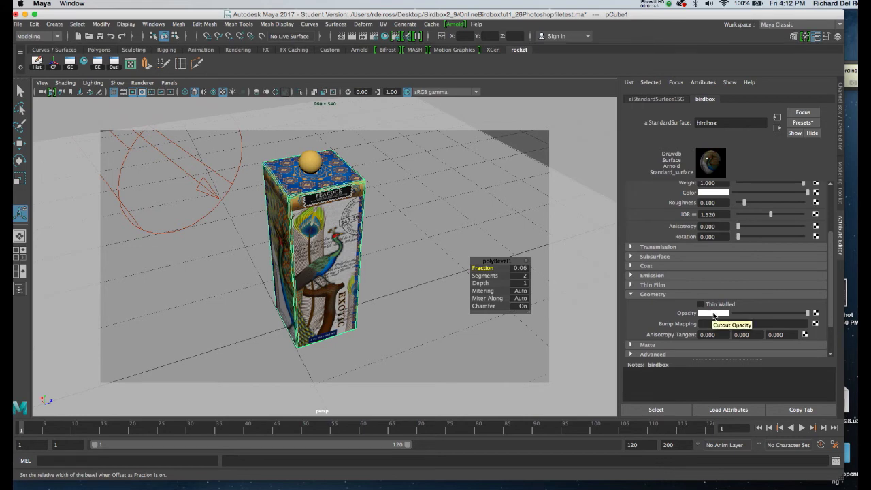
{"action": "left_click", "coordinate": [816, 313]}
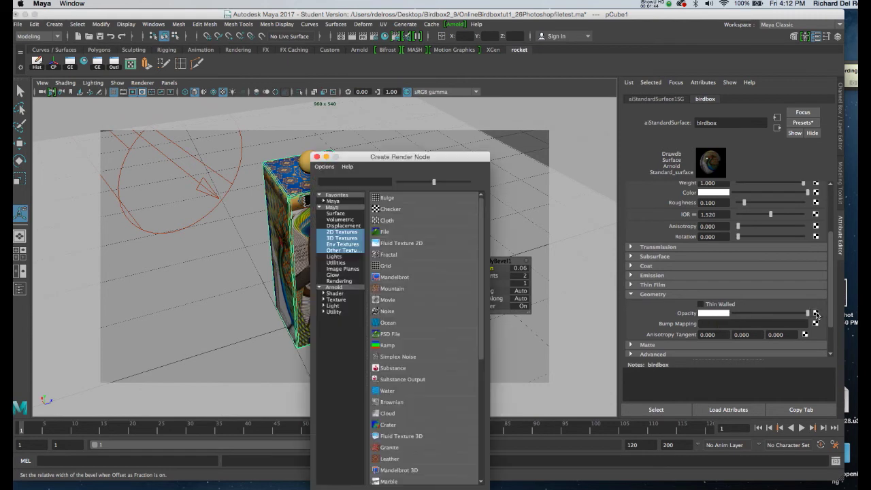
{"action": "left_click", "coordinate": [431, 231]}
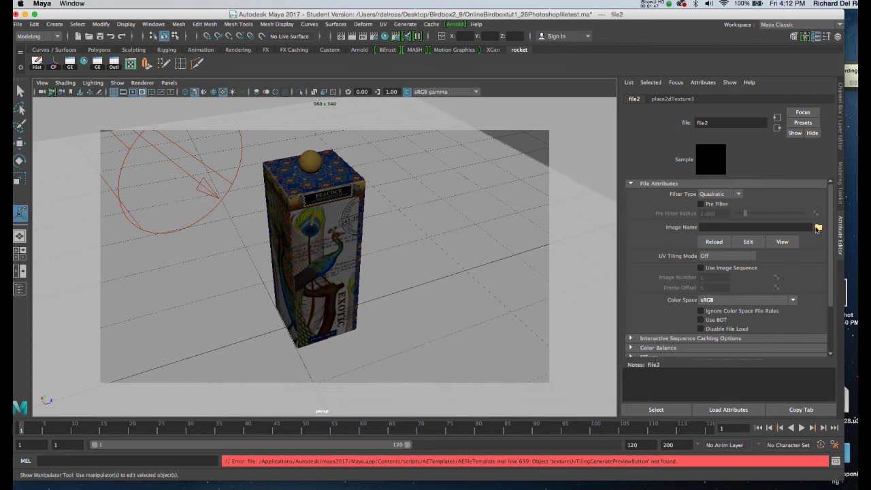
Step: Open the box's material attributes and connect a file texture to Bump Mapping
{"action": "left_click", "coordinate": [335, 213]}
{"action": "key", "text": "ctrl+b"}
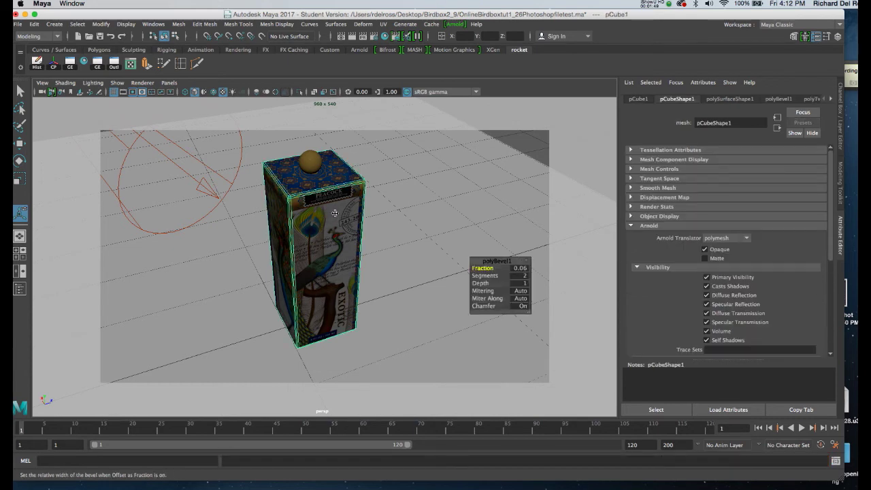
{"action": "right_click_drag", "start_coordinate": [335, 213], "coordinate": [346, 445]}
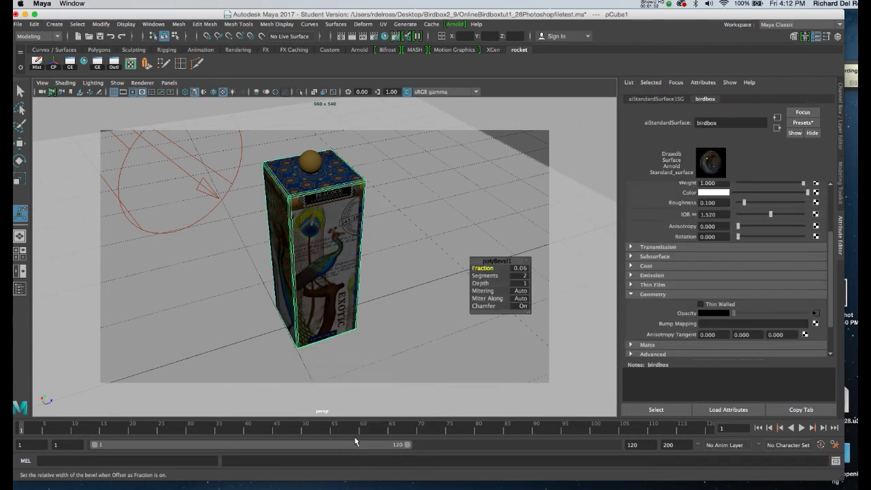
{"action": "left_click", "coordinate": [815, 323]}
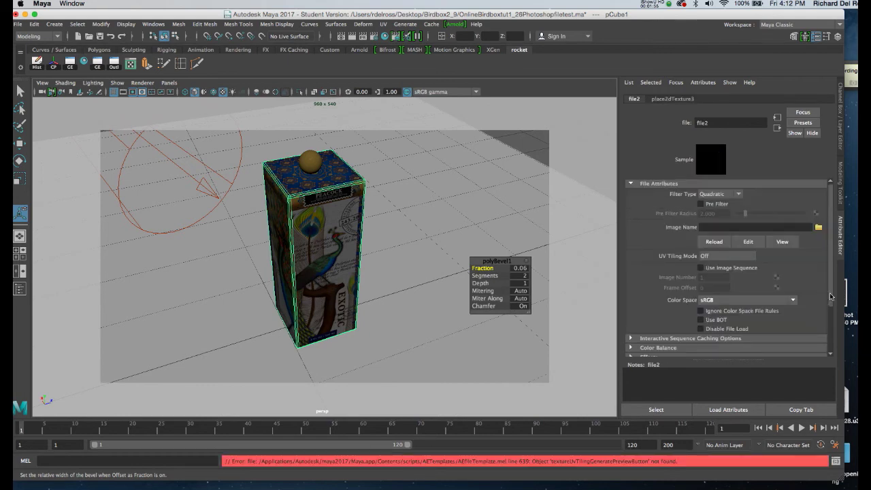
Step: Load boxskinalpha.jpg into the file texture and orbit to face the box squarely
{"action": "left_click", "coordinate": [819, 227]}
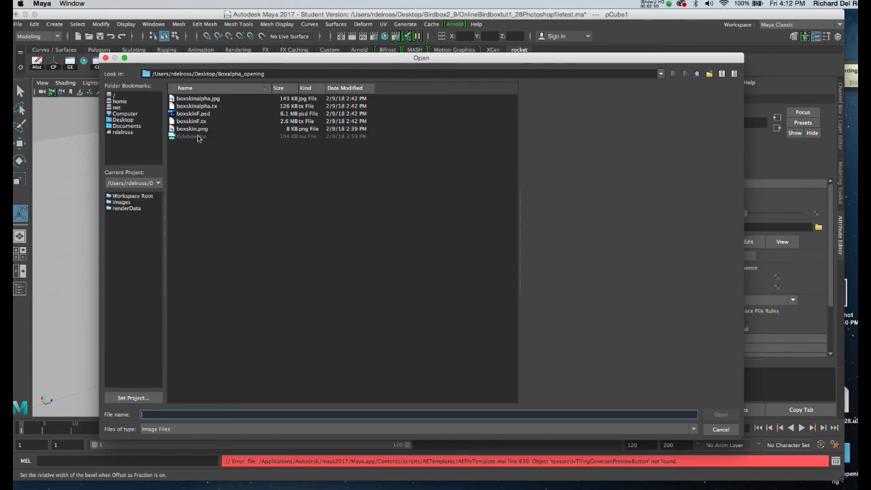
{"action": "left_click", "coordinate": [212, 100]}
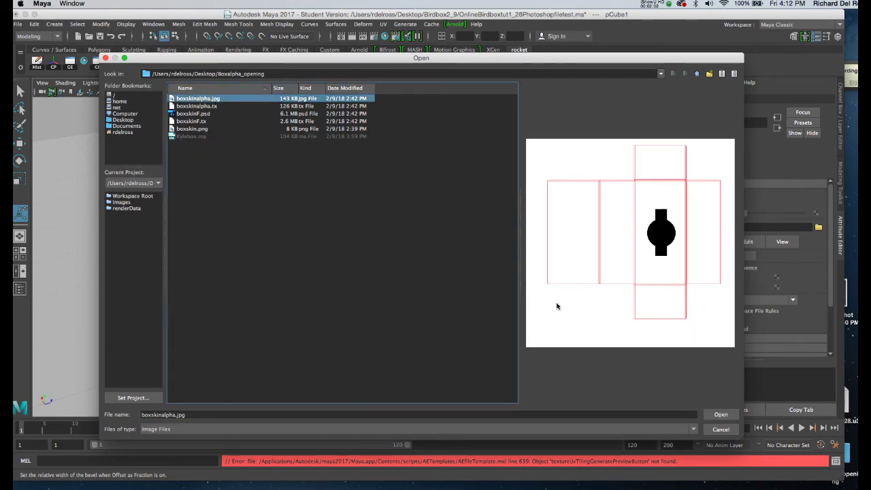
{"action": "left_click", "coordinate": [721, 414]}
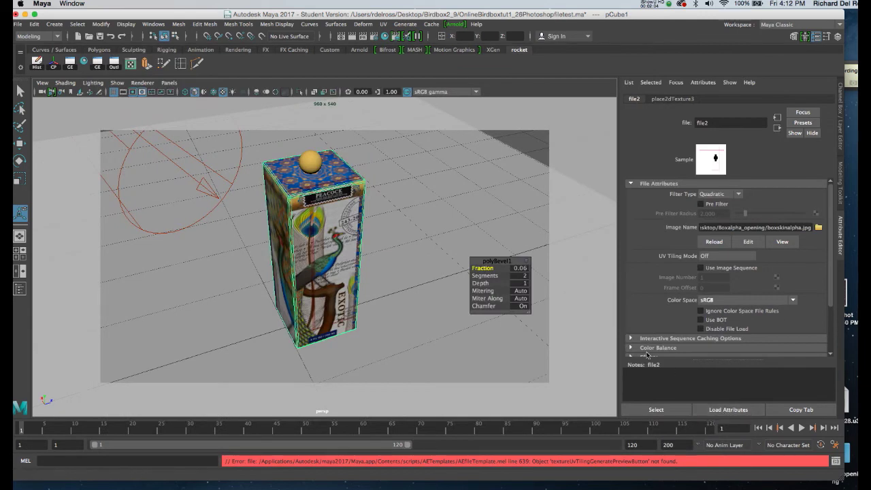
{"action": "left_click_drag", "start_coordinate": [290, 233], "coordinate": [335, 235], "text": "alt"}
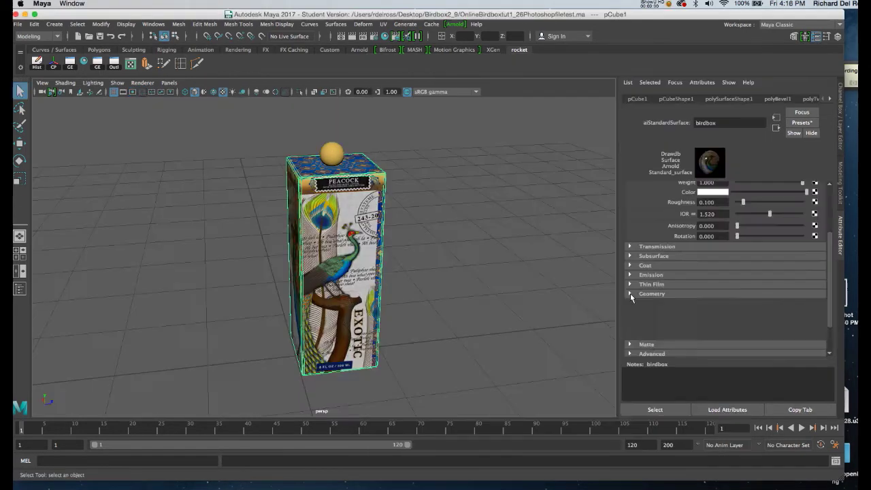
Step: Expand the Geometry section and map a new File texture node into Opacity
{"action": "left_click", "coordinate": [630, 294]}
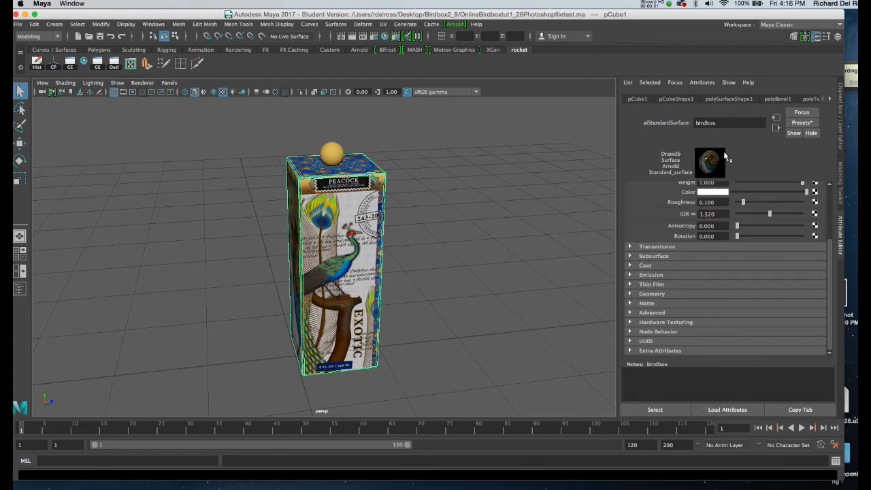
{"action": "left_click", "coordinate": [630, 294]}
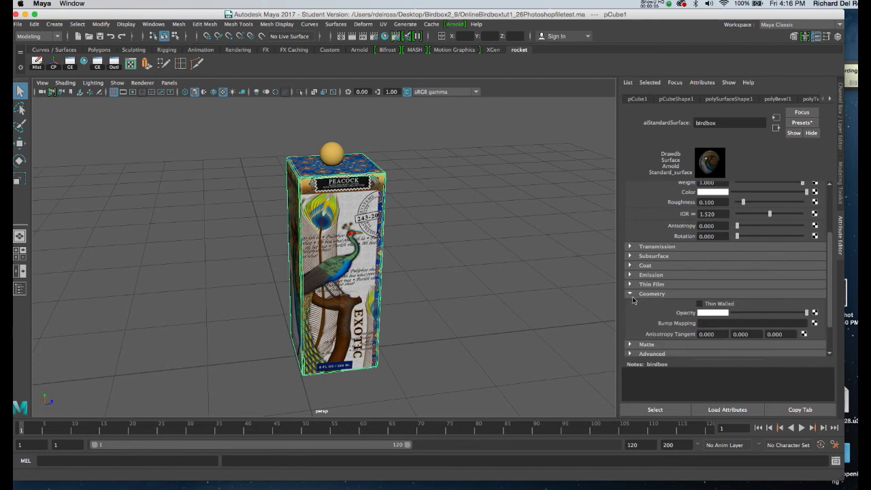
{"action": "left_click", "coordinate": [815, 313]}
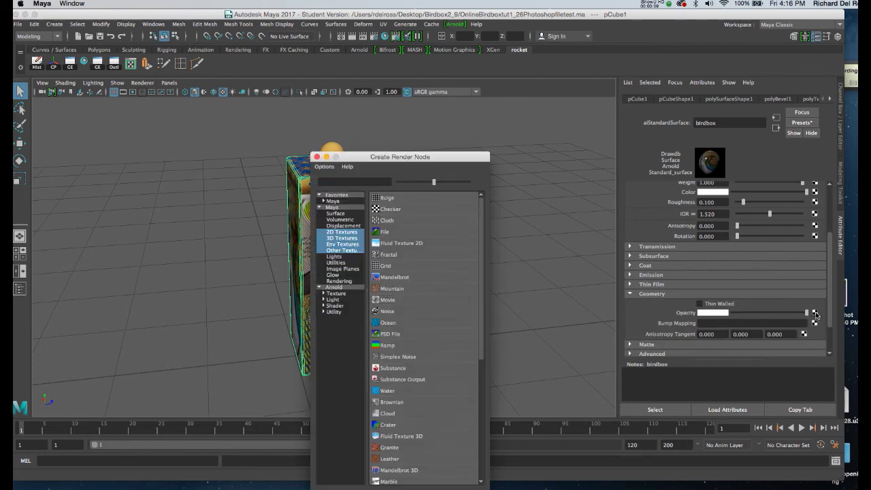
{"action": "left_click", "coordinate": [471, 234]}
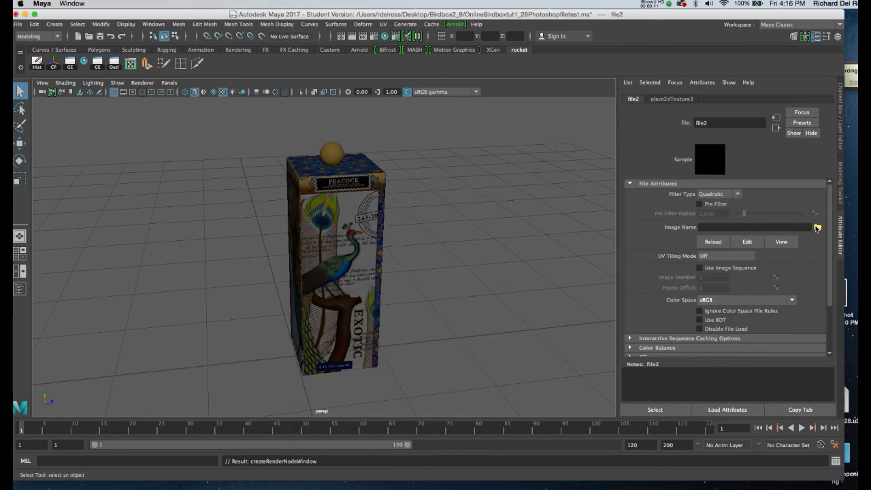
Step: Load birdbox_alpha.jpg into the opacity texture, showing All Files in the browser
{"action": "left_click", "coordinate": [817, 227]}
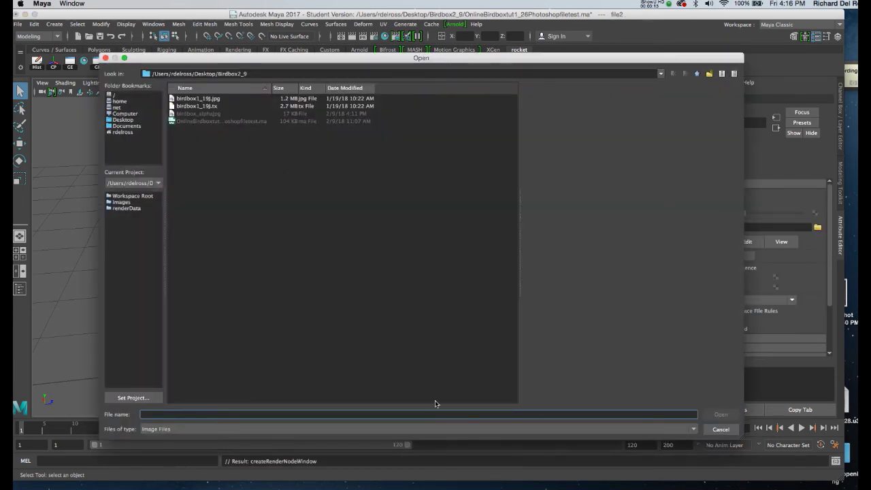
{"action": "left_click", "coordinate": [449, 429]}
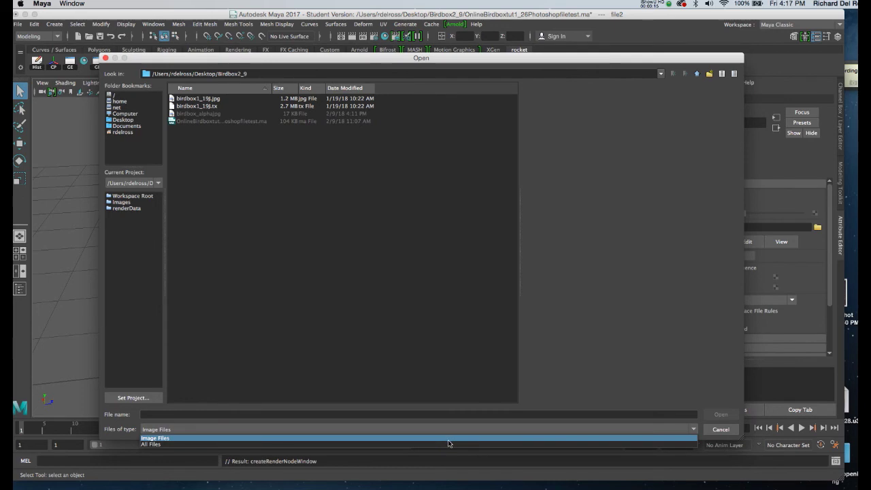
{"action": "left_click", "coordinate": [451, 445]}
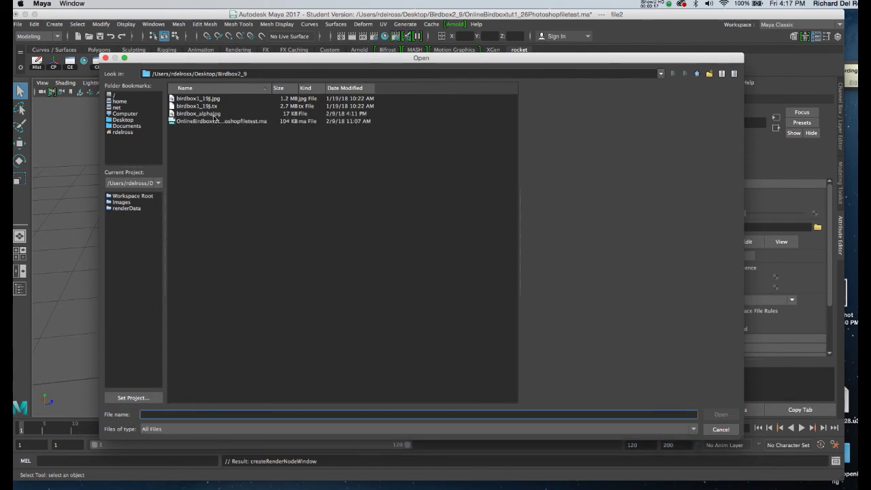
{"action": "left_click", "coordinate": [214, 114]}
{"action": "left_click", "coordinate": [716, 413]}
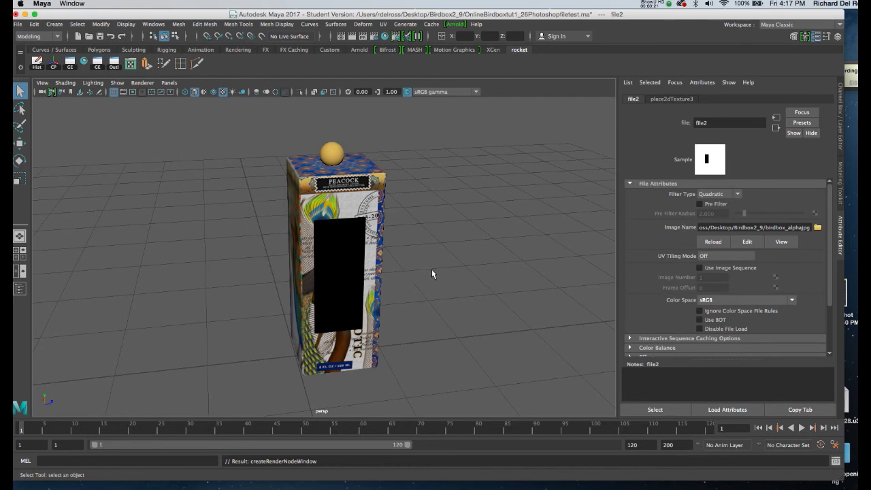
Step: Frame the textured box, render it in Arnold RenderView, and move that window to the left
{"action": "mouse_move", "coordinate": [431, 273]}
{"action": "left_mouse_down", "text": "alt"}
{"action": "mouse_move", "coordinate": [333, 279]}
{"action": "mouse_move", "coordinate": [441, 278]}
{"action": "left_mouse_up", "text": "alt"}
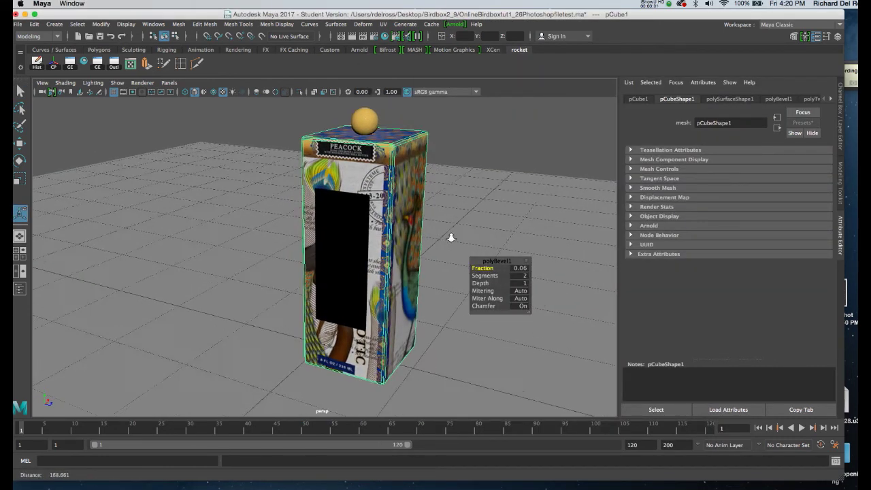
{"action": "right_click_drag", "start_coordinate": [451, 237], "coordinate": [449, 229], "text": "alt"}
{"action": "left_click_drag", "start_coordinate": [449, 229], "coordinate": [456, 190], "text": "alt"}
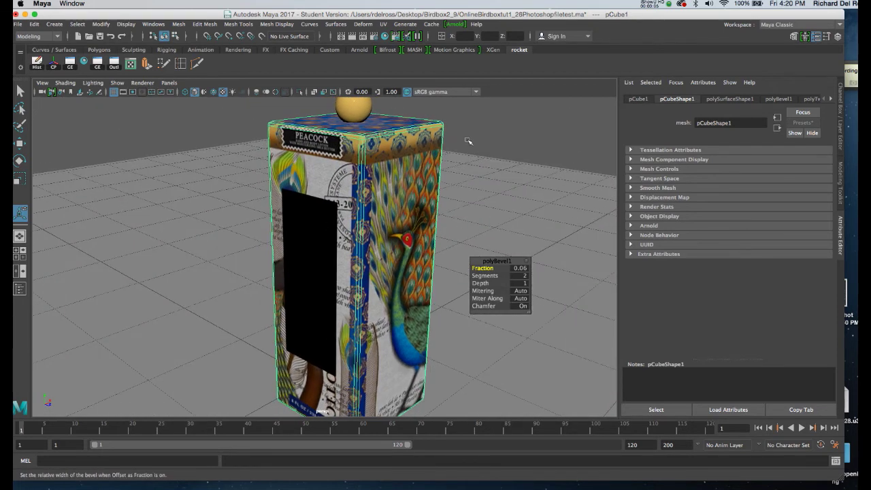
{"action": "left_click", "coordinate": [454, 23]}
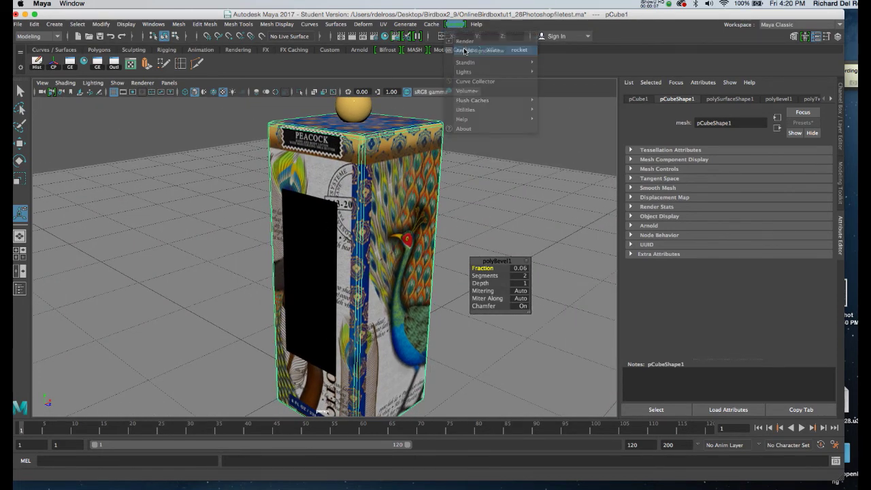
{"action": "left_click", "coordinate": [465, 51]}
{"action": "left_click_drag", "start_coordinate": [471, 142], "coordinate": [297, 155]}
{"action": "left_click", "coordinate": [395, 128]}
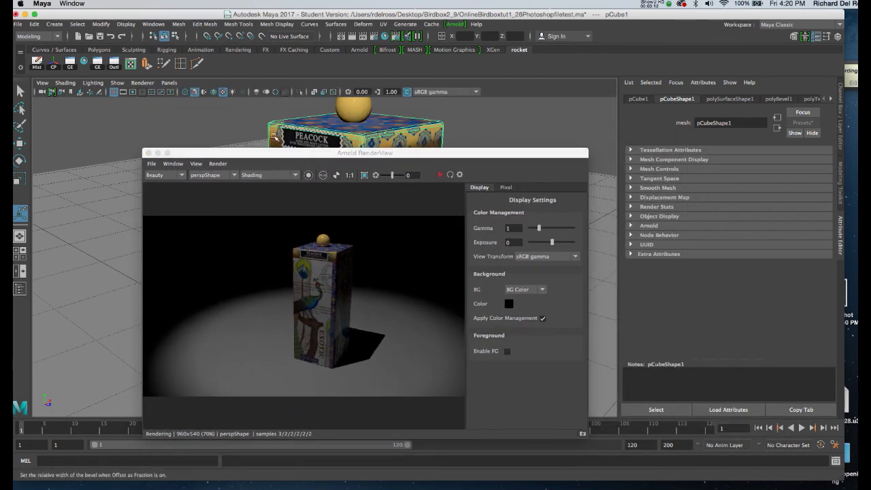
{"action": "left_click_drag", "start_coordinate": [211, 154], "coordinate": [65, 159]}
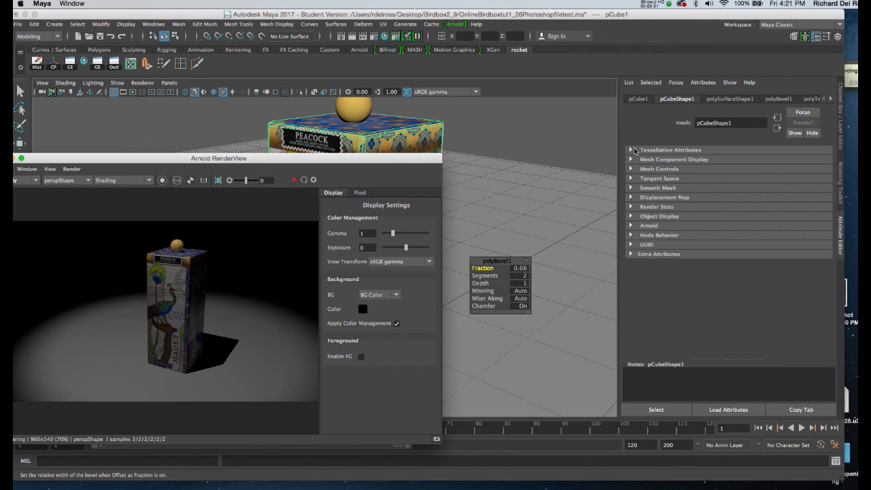
Step: Expand pCubeShape1's Arnold settings, refresh the render, and zoom close on the box's front window
{"action": "left_click", "coordinate": [631, 225]}
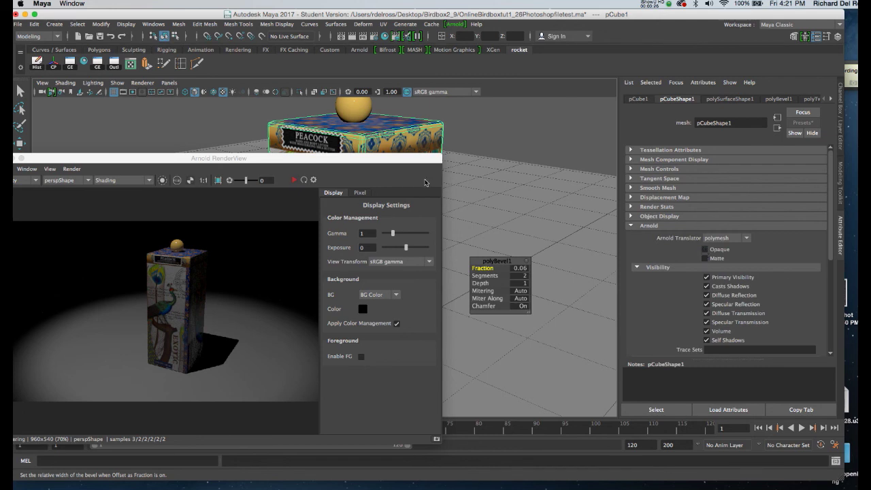
{"action": "left_click_drag", "start_coordinate": [381, 159], "coordinate": [549, 129]}
{"action": "left_click", "coordinate": [461, 150]}
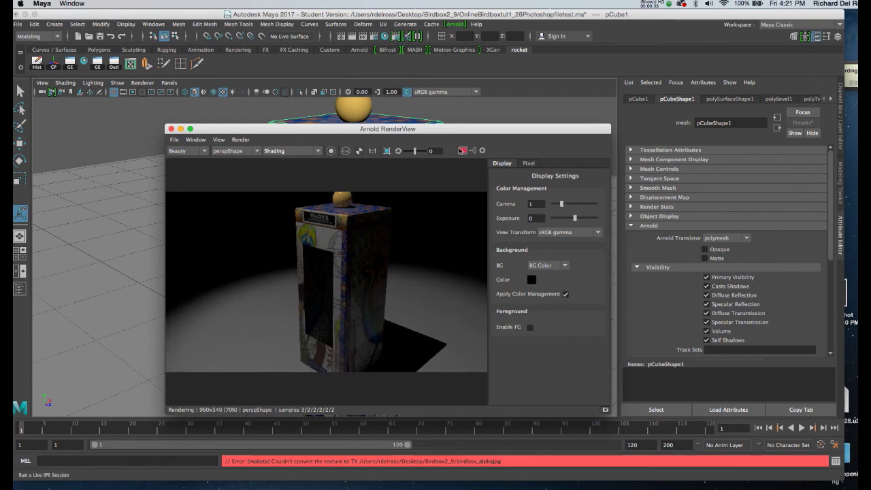
{"action": "left_click_drag", "start_coordinate": [451, 133], "coordinate": [565, 112]}
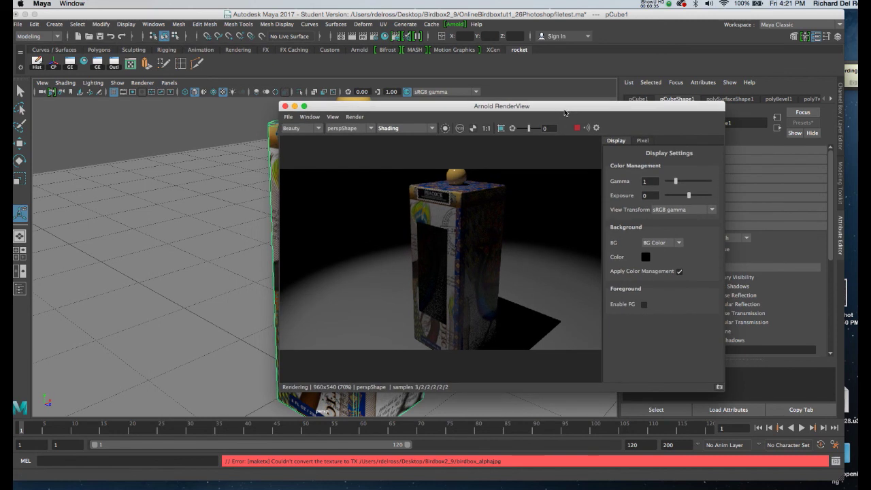
{"action": "left_click_drag", "start_coordinate": [395, 114], "coordinate": [539, 114]}
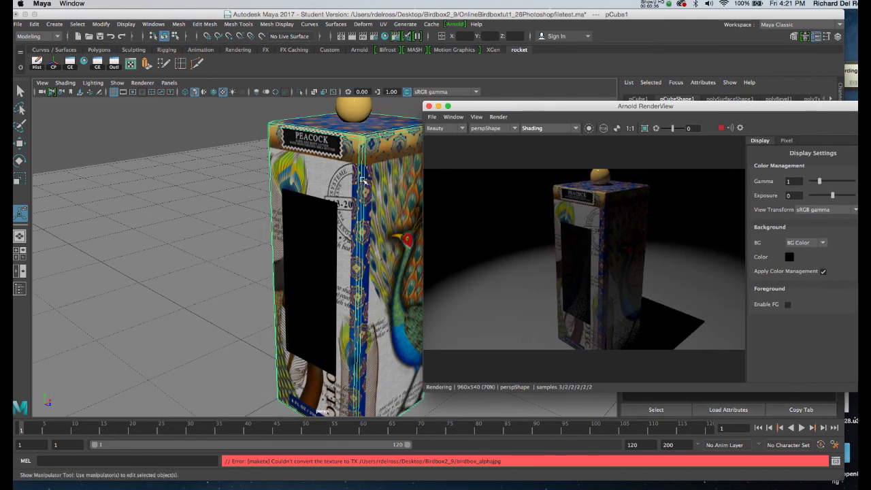
{"action": "mouse_move", "coordinate": [315, 214]}
{"action": "left_mouse_down", "text": "alt"}
{"action": "mouse_move", "coordinate": [332, 225]}
{"action": "mouse_move", "coordinate": [356, 218]}
{"action": "mouse_move", "coordinate": [330, 220]}
{"action": "left_mouse_up", "text": "alt"}
{"action": "right_click_drag", "start_coordinate": [330, 221], "coordinate": [342, 331], "text": "alt"}
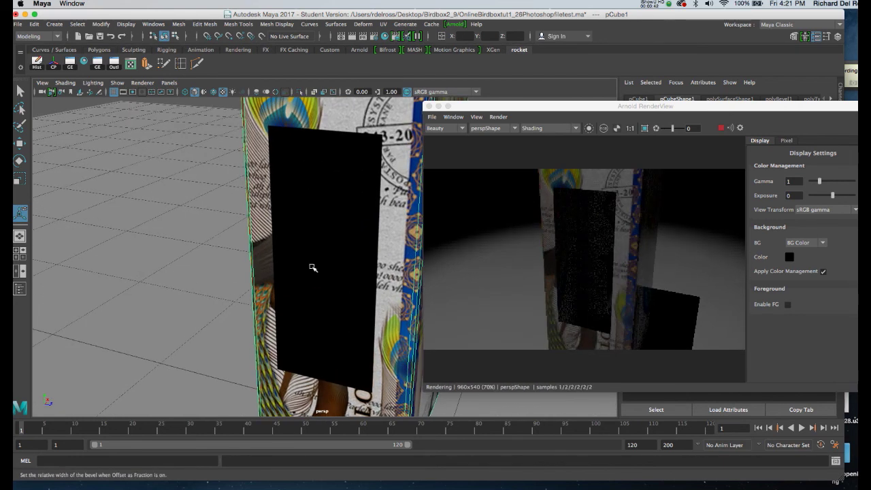